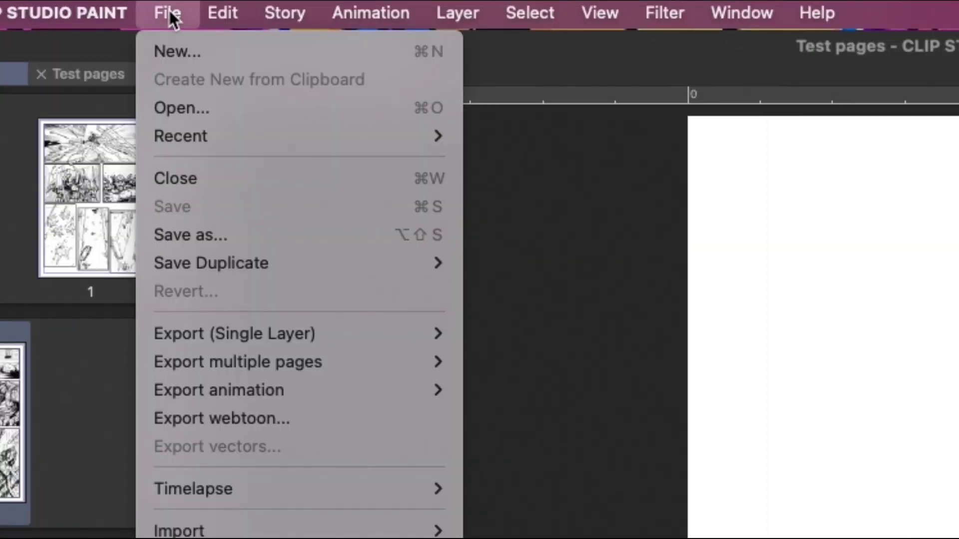
Start a new comic project in the New dialog and rename the file to 'New Co'
left_click(178, 50)
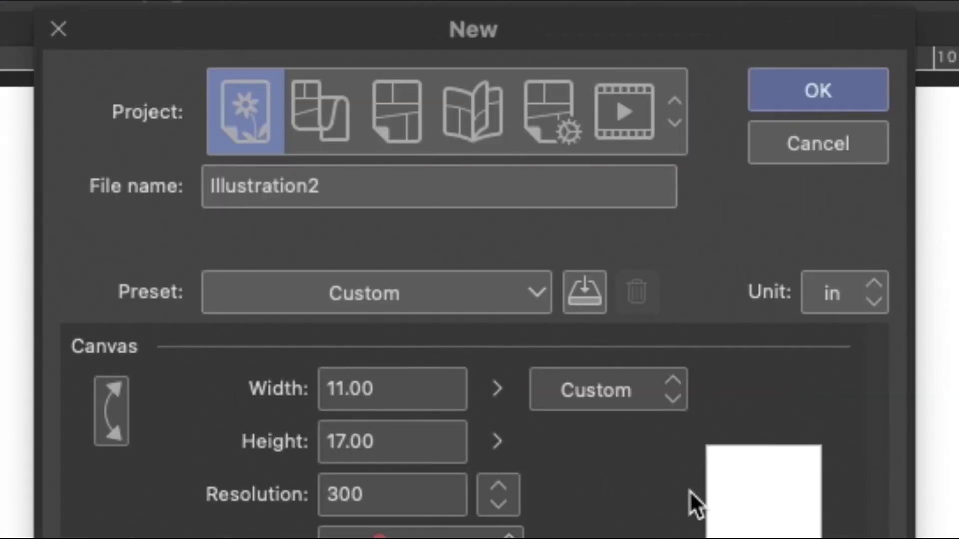
left_click(547, 106)
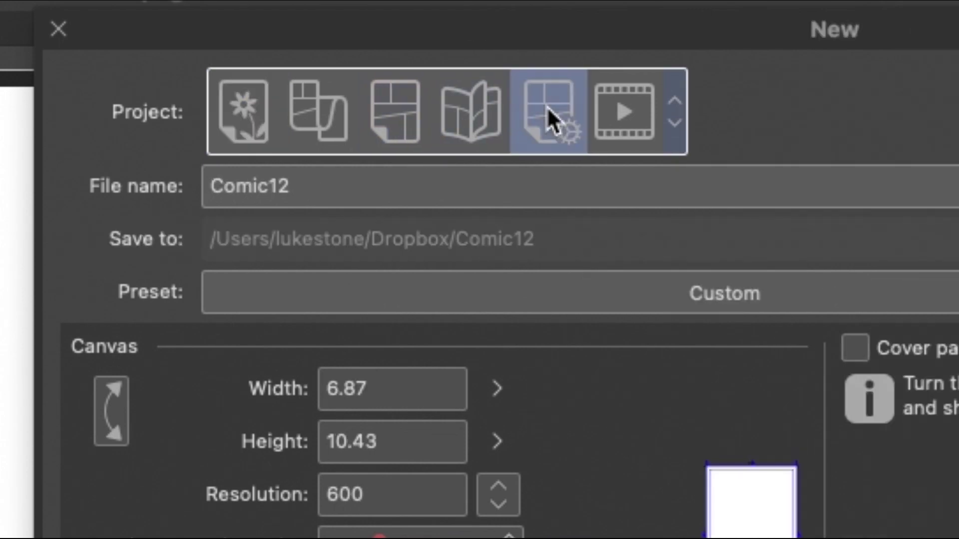
double_click(337, 185)
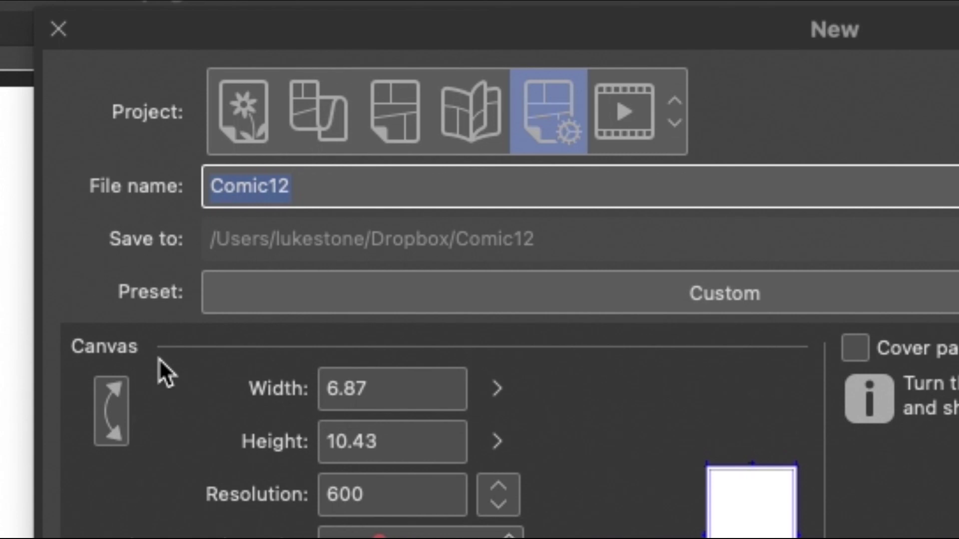
type("comic")
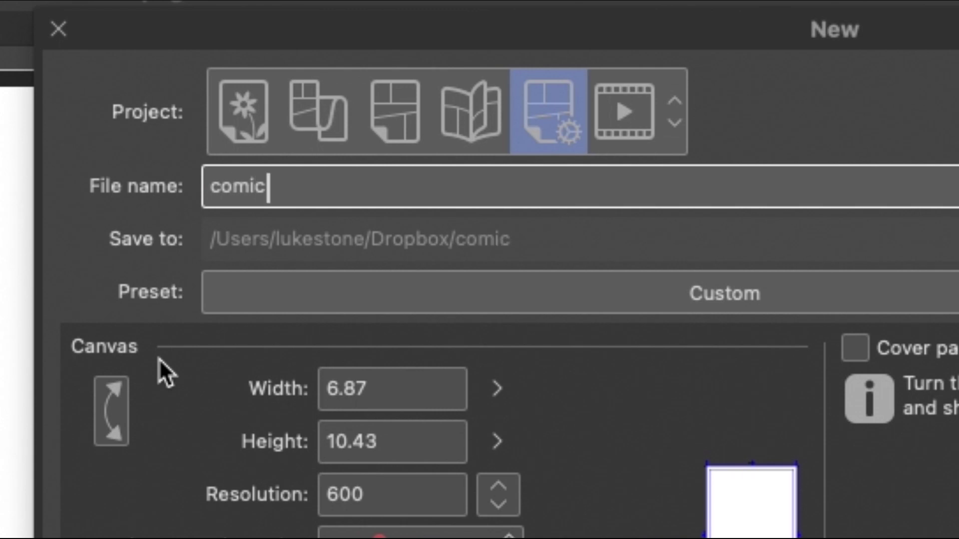
key("BackSpace")
key("BackSpace")
key("BackSpace")
key("BackSpace")
key("BackSpace")
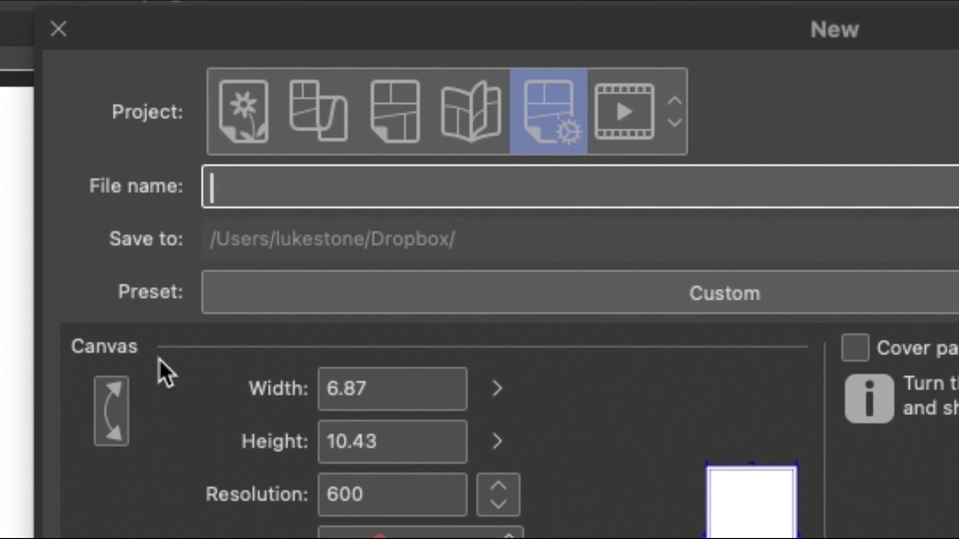
type("New Co")
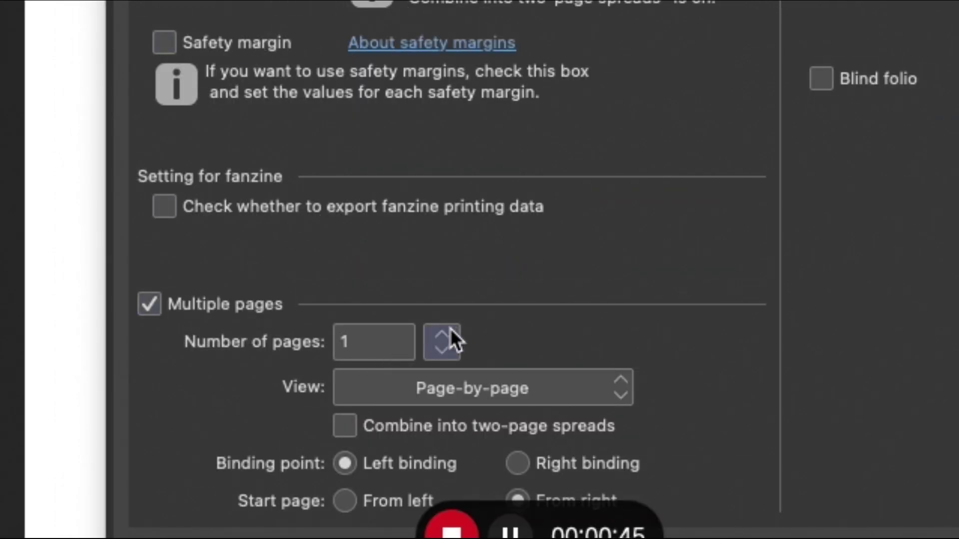
Set the page count to 32, keep Page-by-page view, and combine pages into two-page spreads
left_click(396, 340)
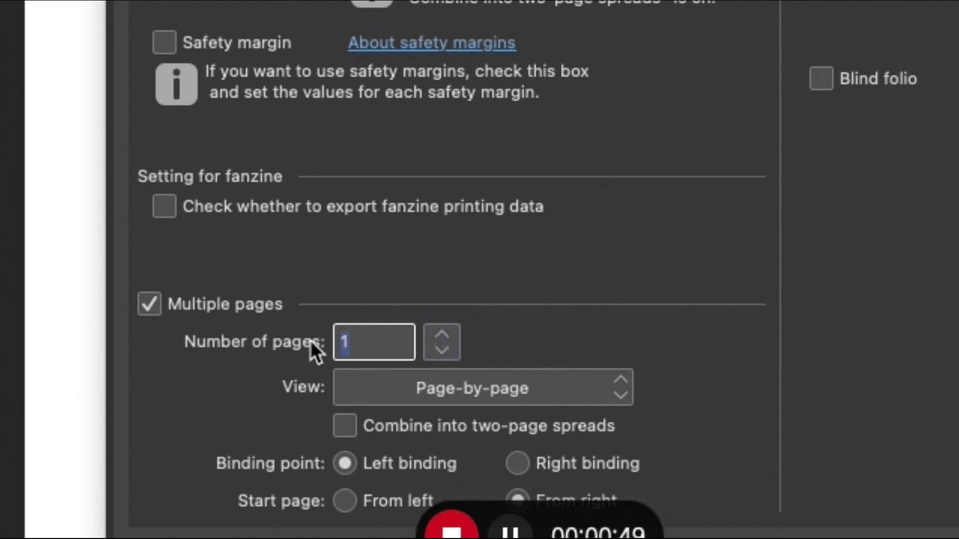
type("32")
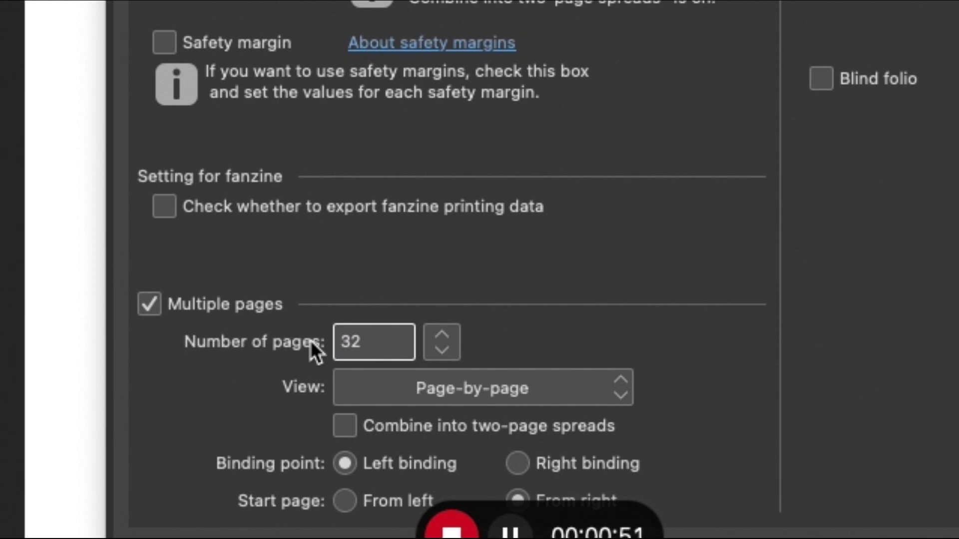
double_click(350, 340)
left_click(488, 395)
left_click(626, 397)
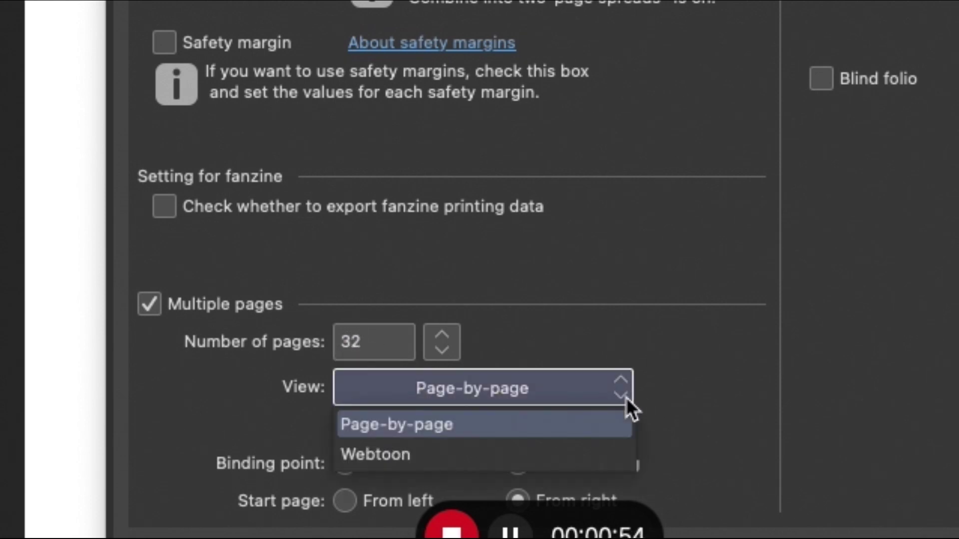
left_click(607, 421)
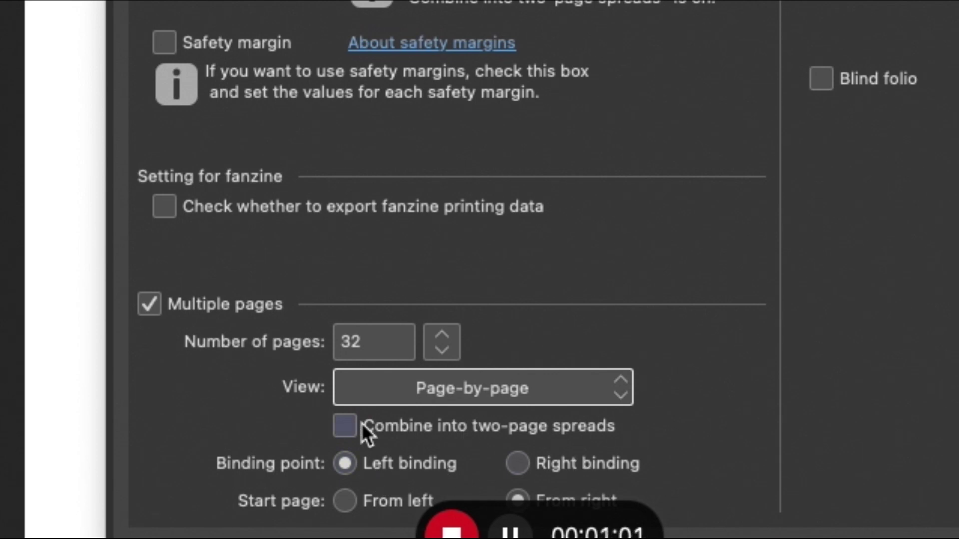
left_click(345, 426)
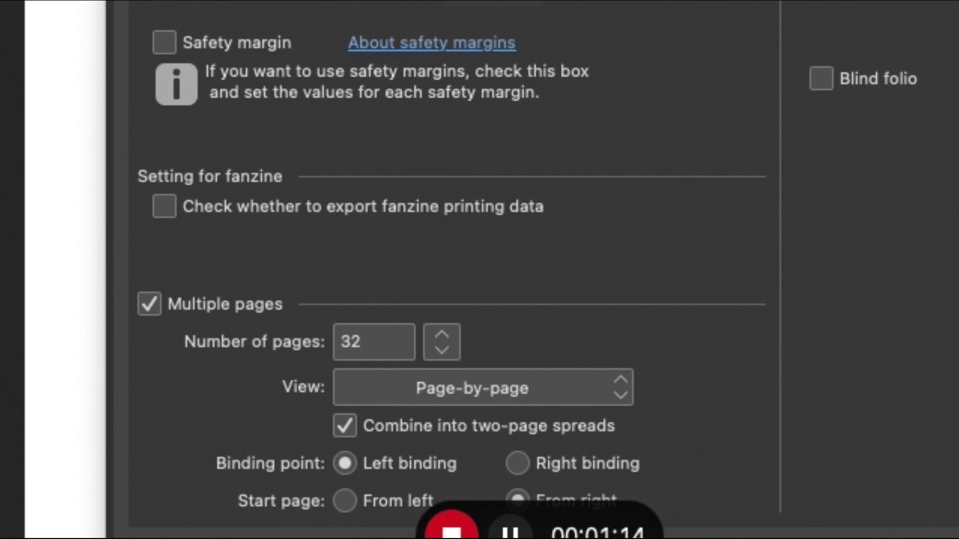
Enable cover pages and enter 'New Comic' as both the story name and subtitle
scroll(449, 270, "up", 3)
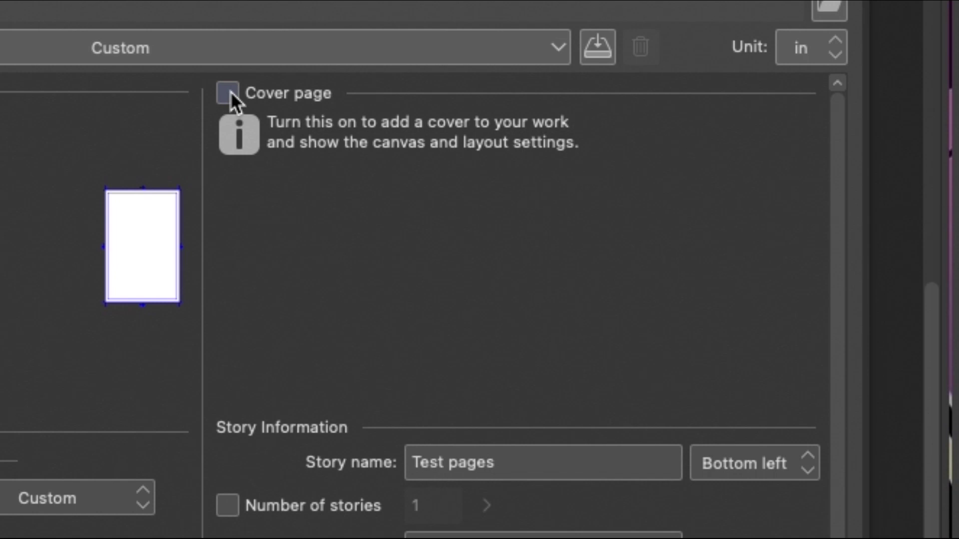
left_click(229, 94)
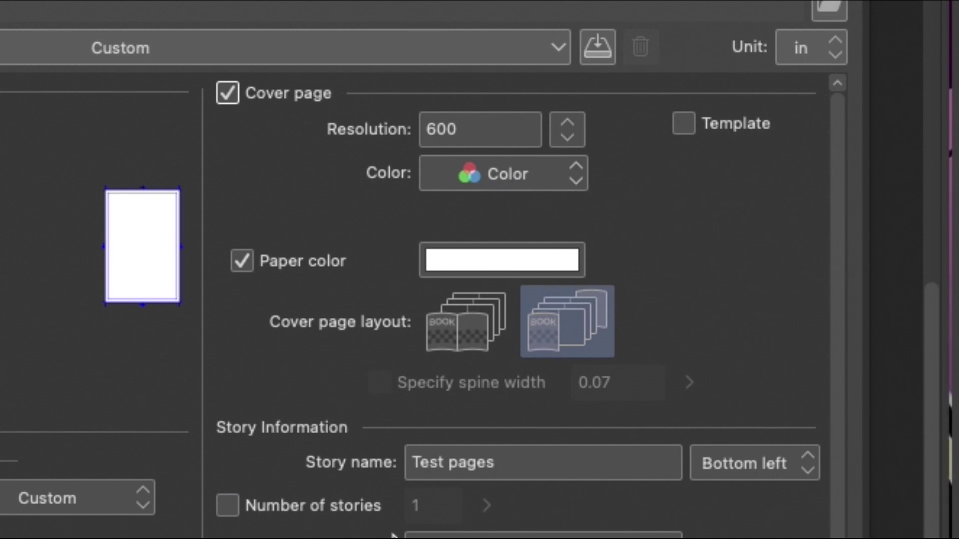
left_click(521, 460)
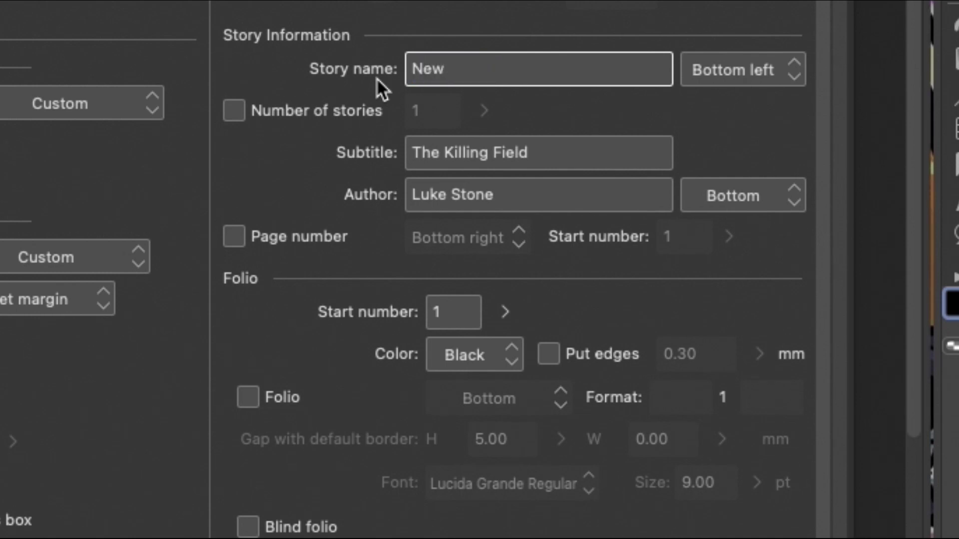
type("ic")
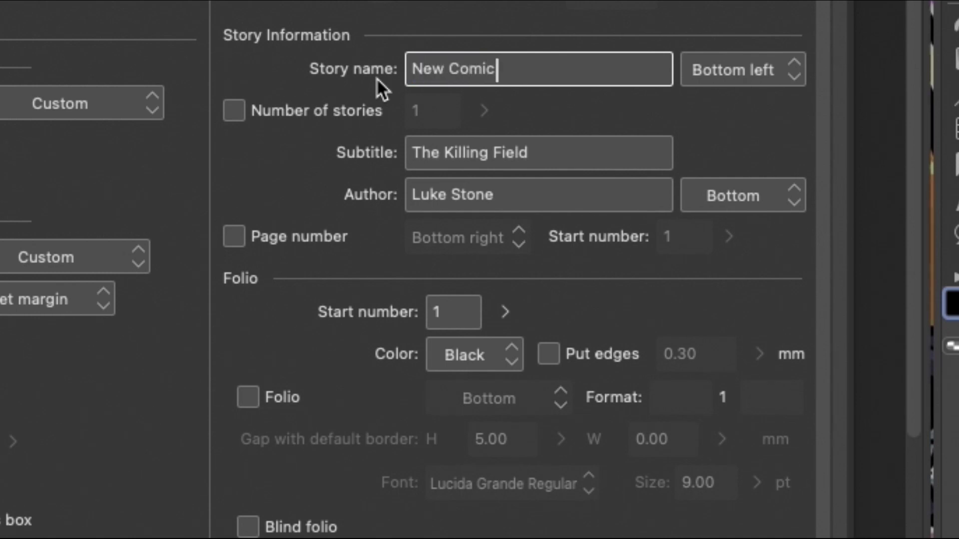
left_click(559, 148)
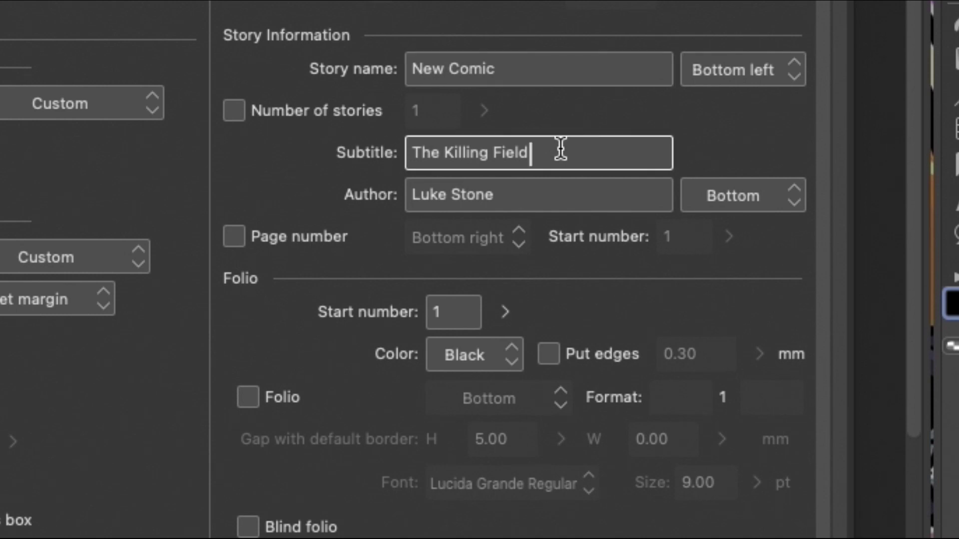
left_click_drag(560, 149, 358, 141)
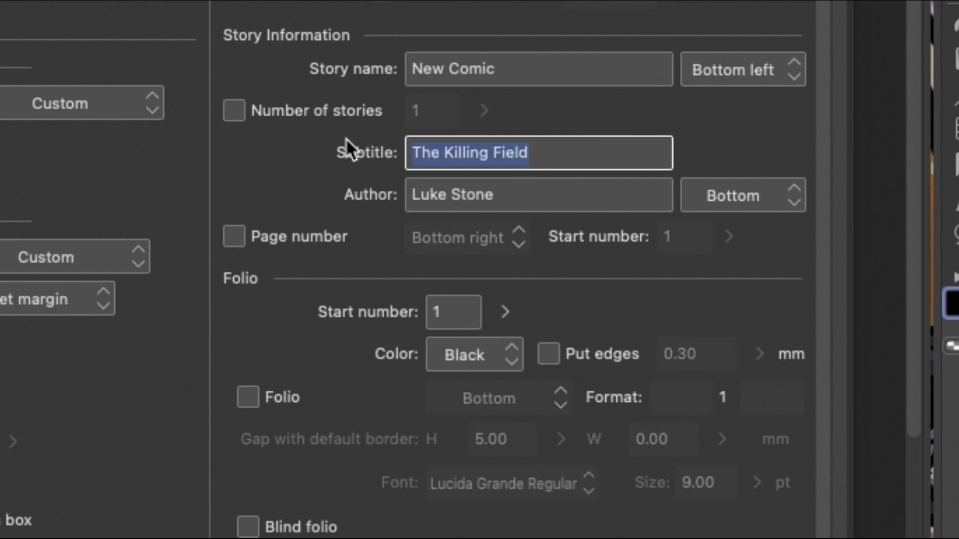
type("New ")
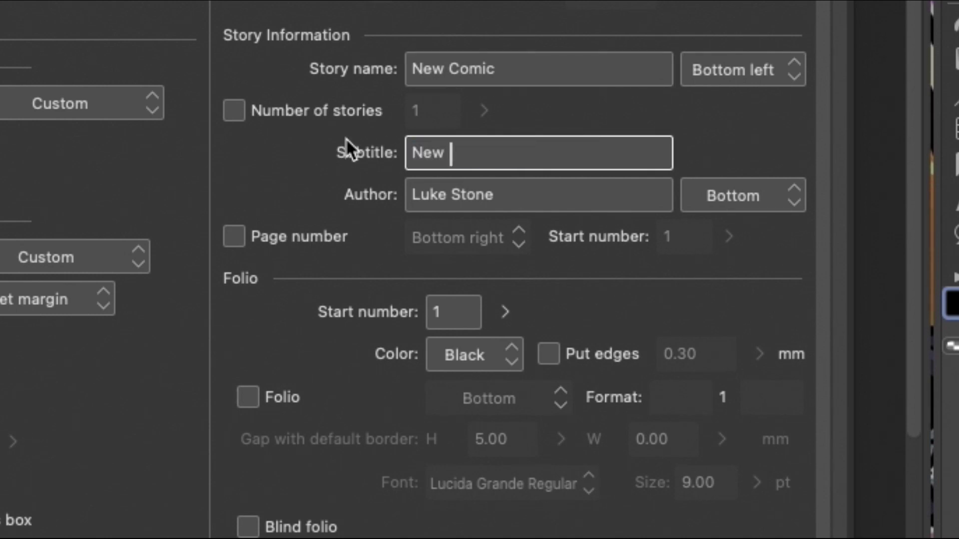
type("Comic")
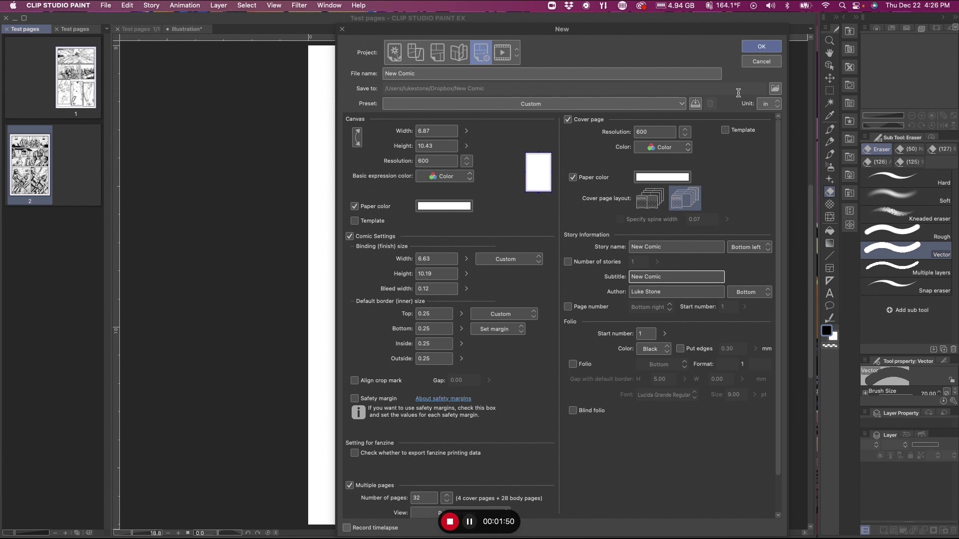
Confirm the New dialog to create the 32-page New Comic document
left_click(761, 46)
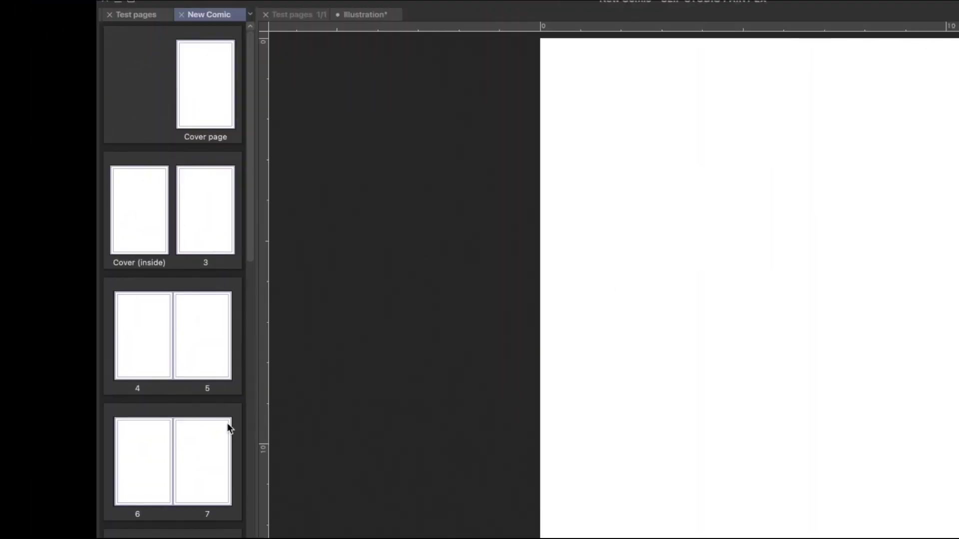
scroll(229, 427, "down", 5)
scroll(228, 428, "down", 7)
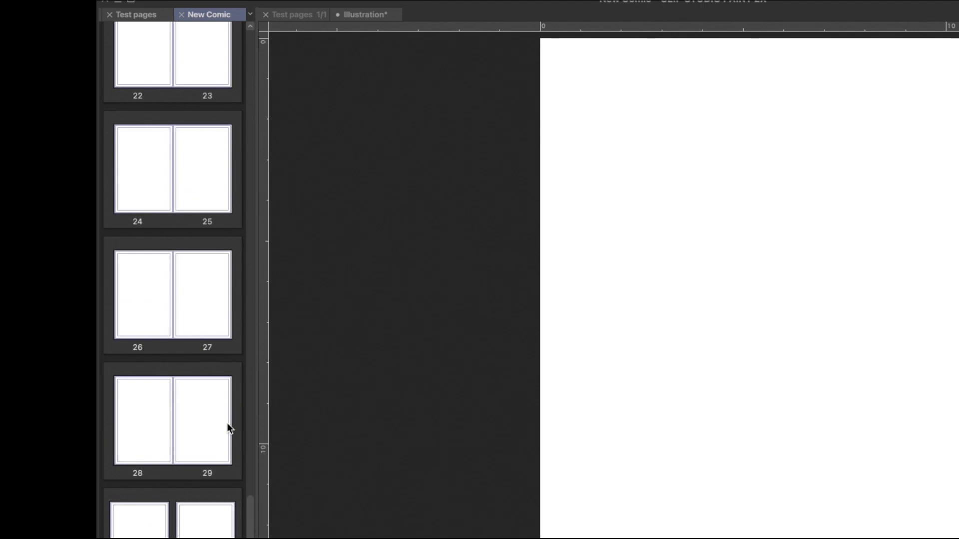
scroll(228, 427, "up", 12)
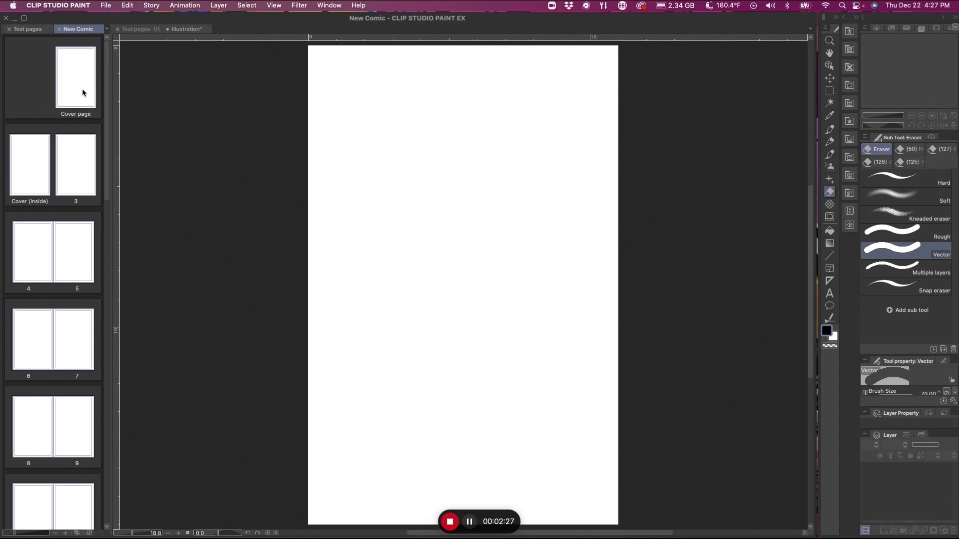
double_click(82, 91)
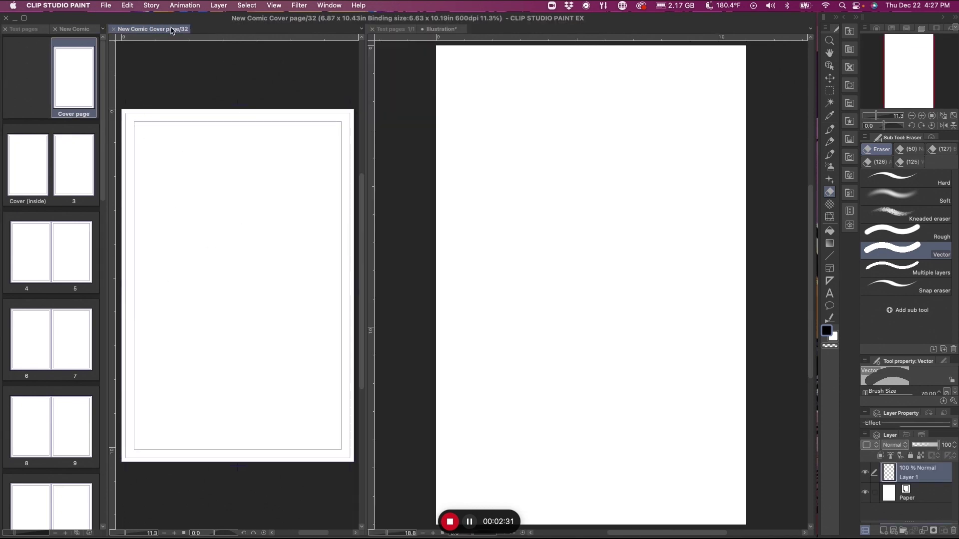
left_click_drag(171, 29, 487, 35)
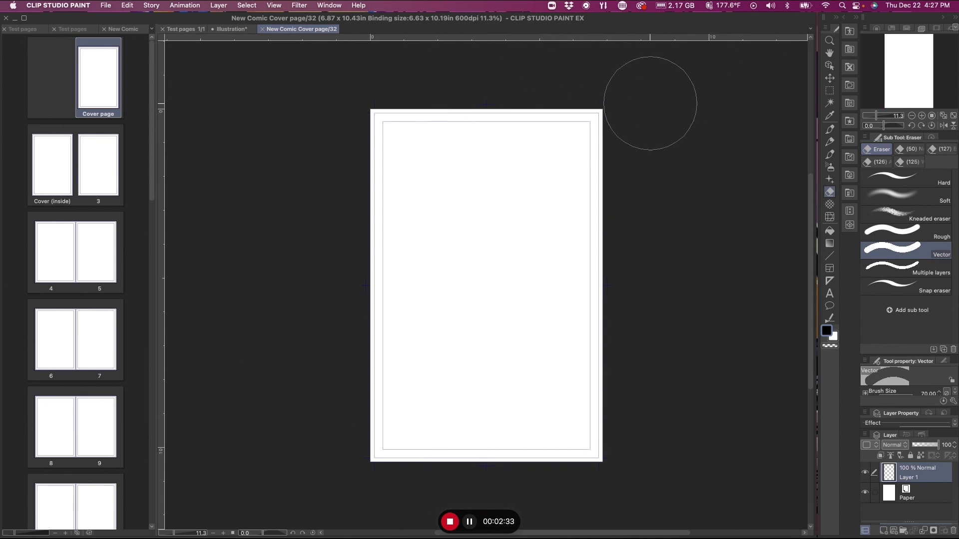
left_click(944, 116)
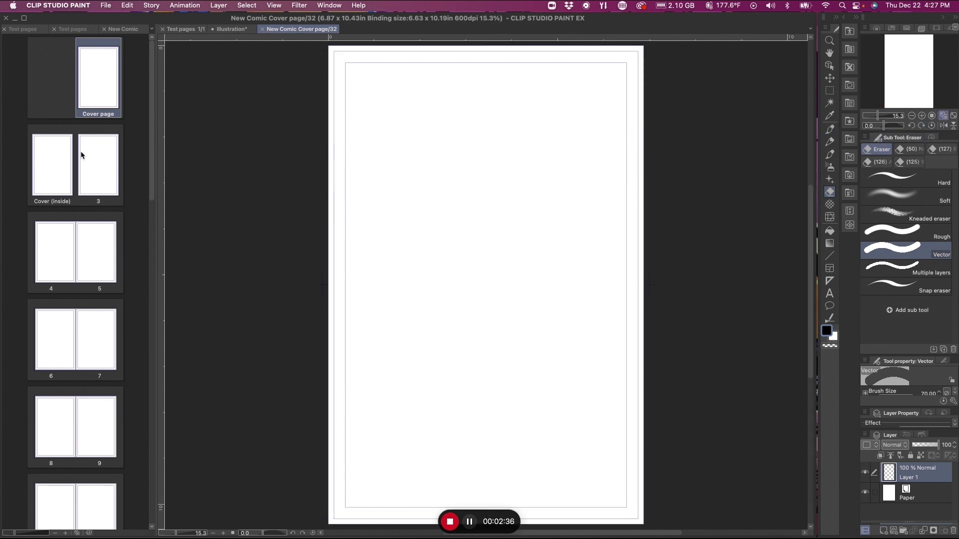
double_click(51, 173)
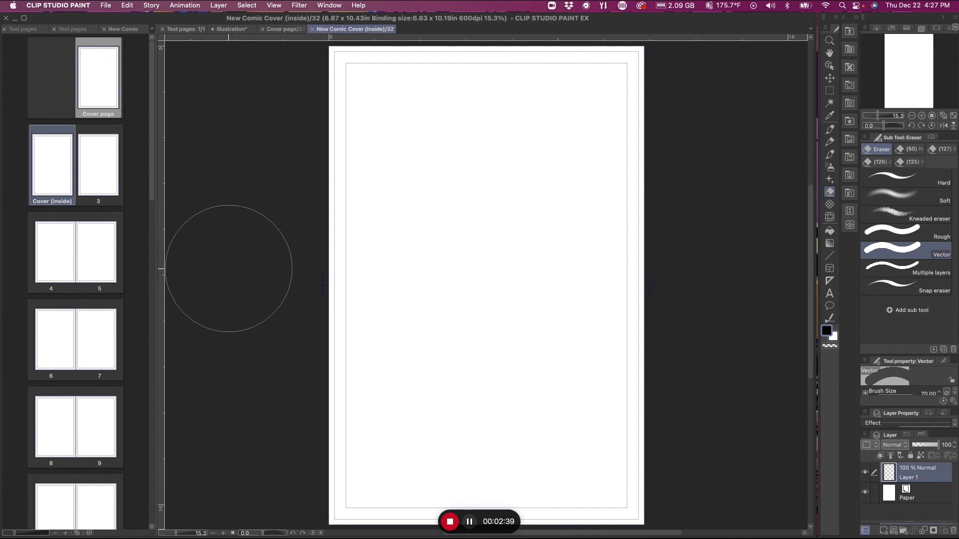
double_click(68, 244)
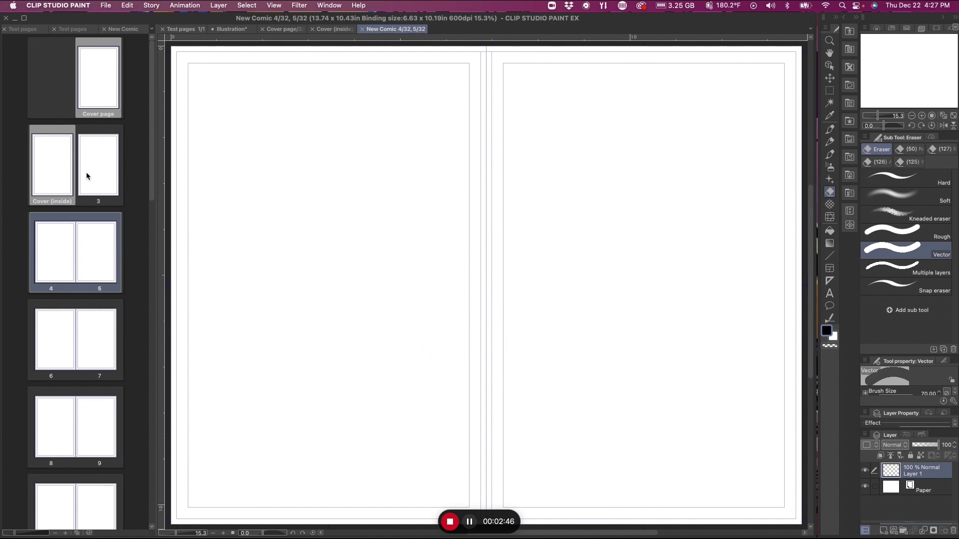
left_click(361, 30)
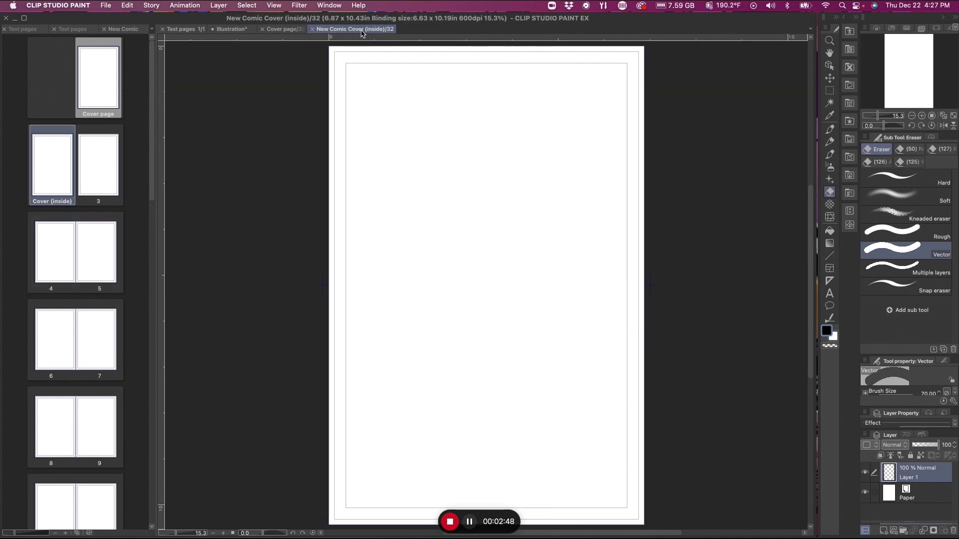
left_click(313, 30)
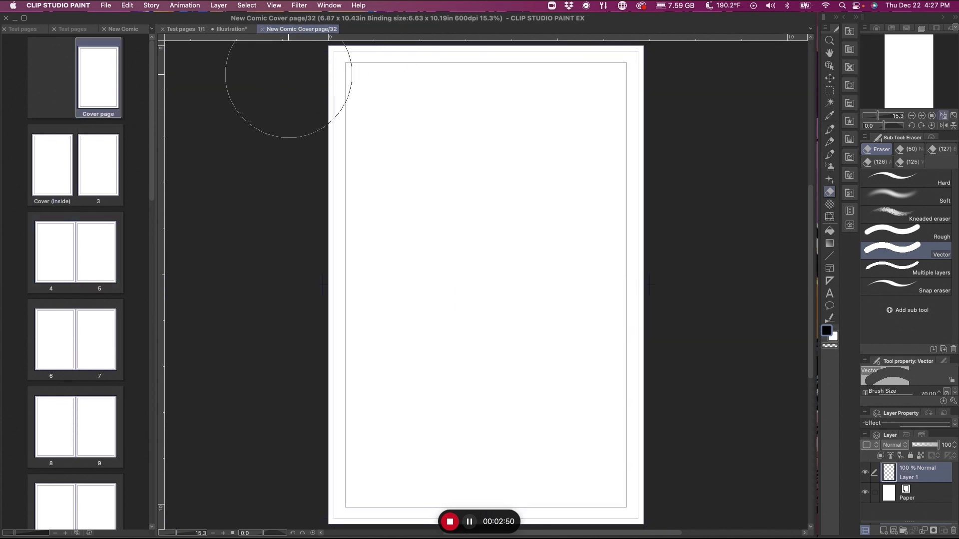
left_click(263, 30)
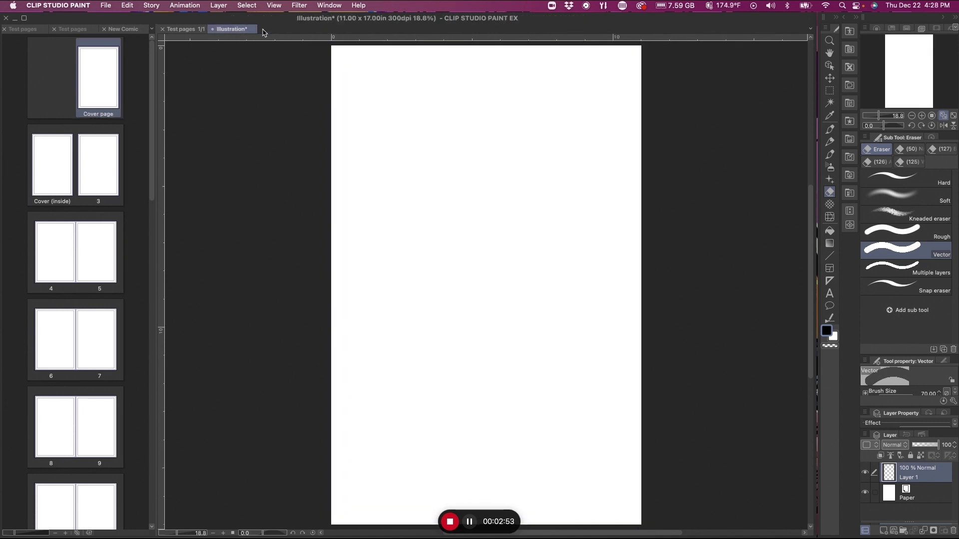